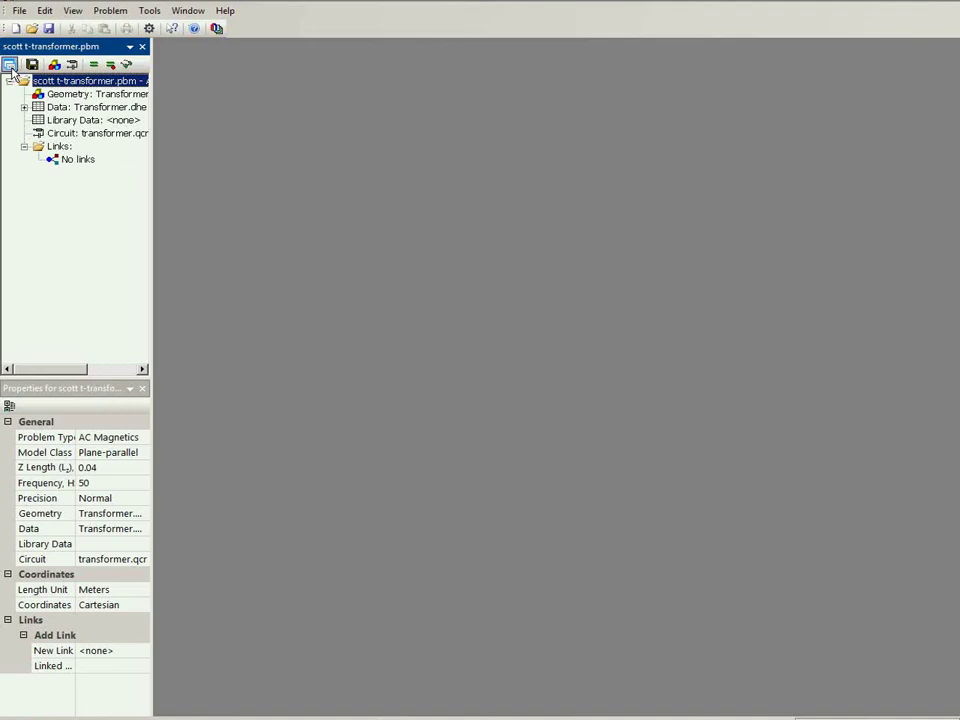
- Check the problem properties, then open the Transformer.mod geometry and the transformer.qcr circuit schematic
left_click(9, 65)
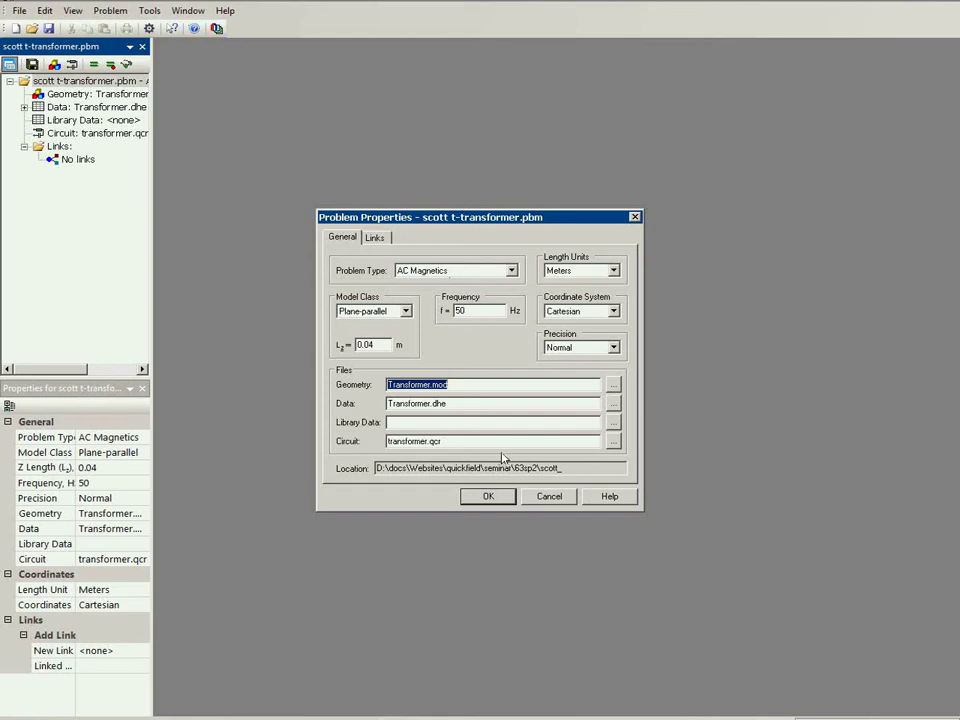
left_click(533, 500)
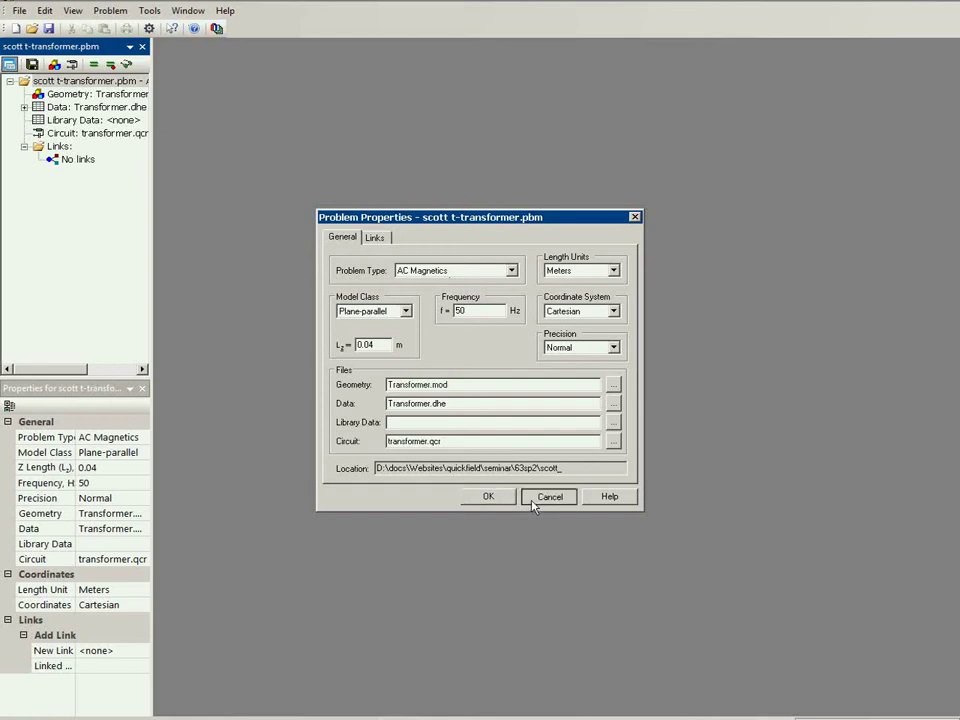
double_click(100, 94)
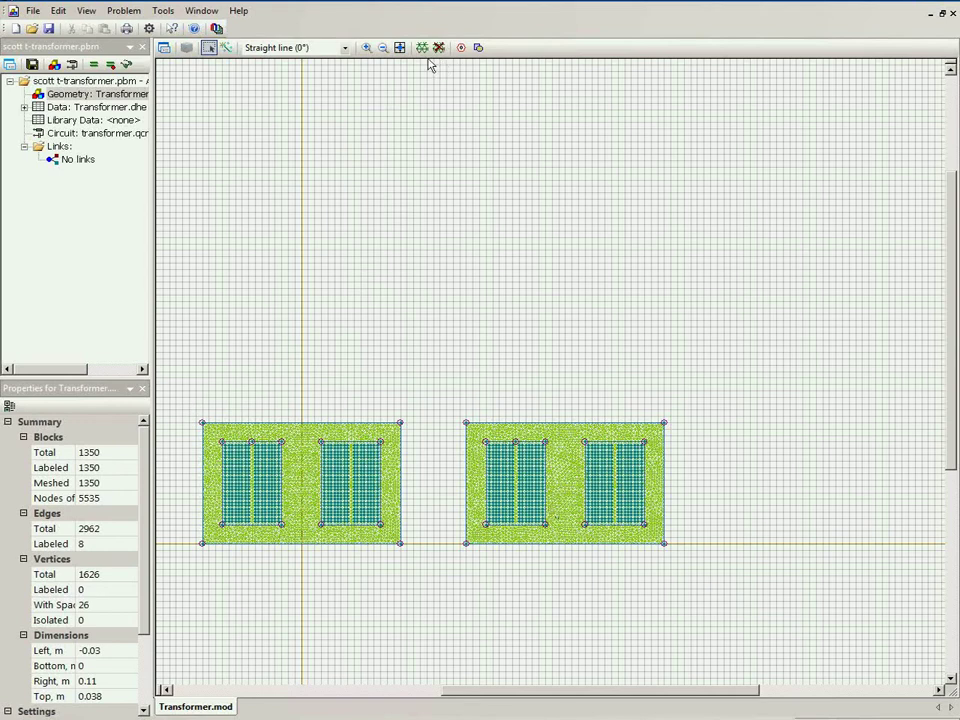
double_click(55, 136)
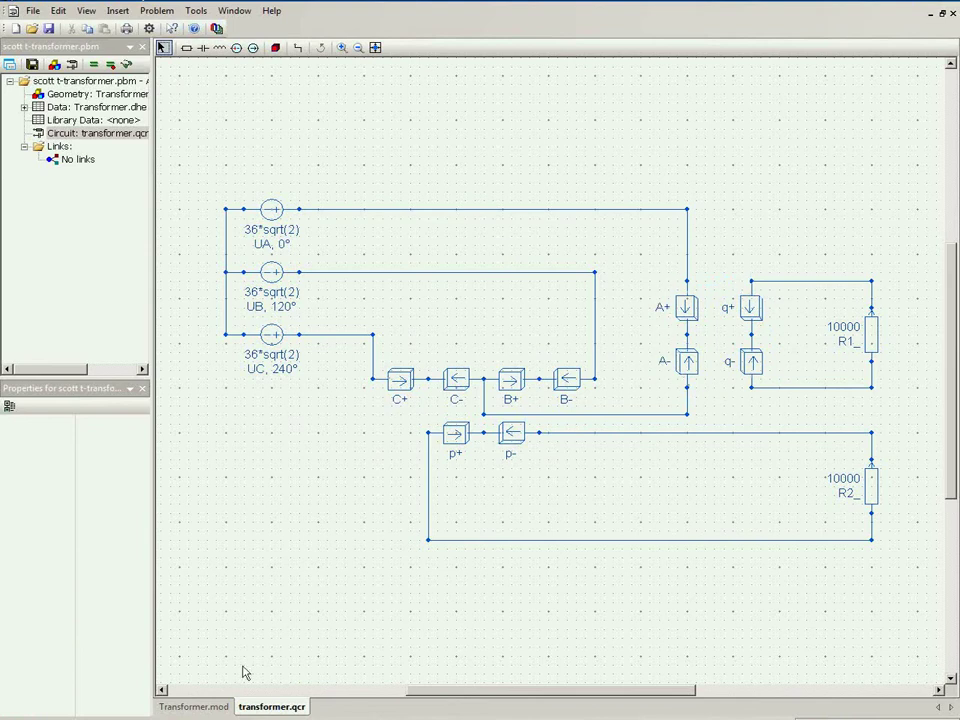
left_click(212, 706)
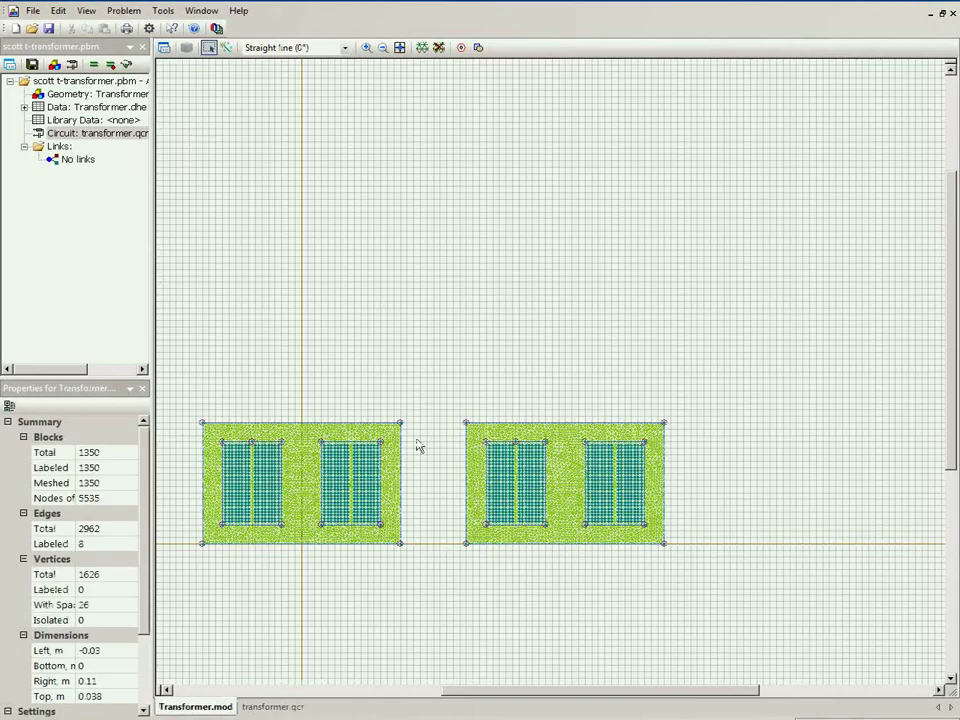
left_click(273, 707)
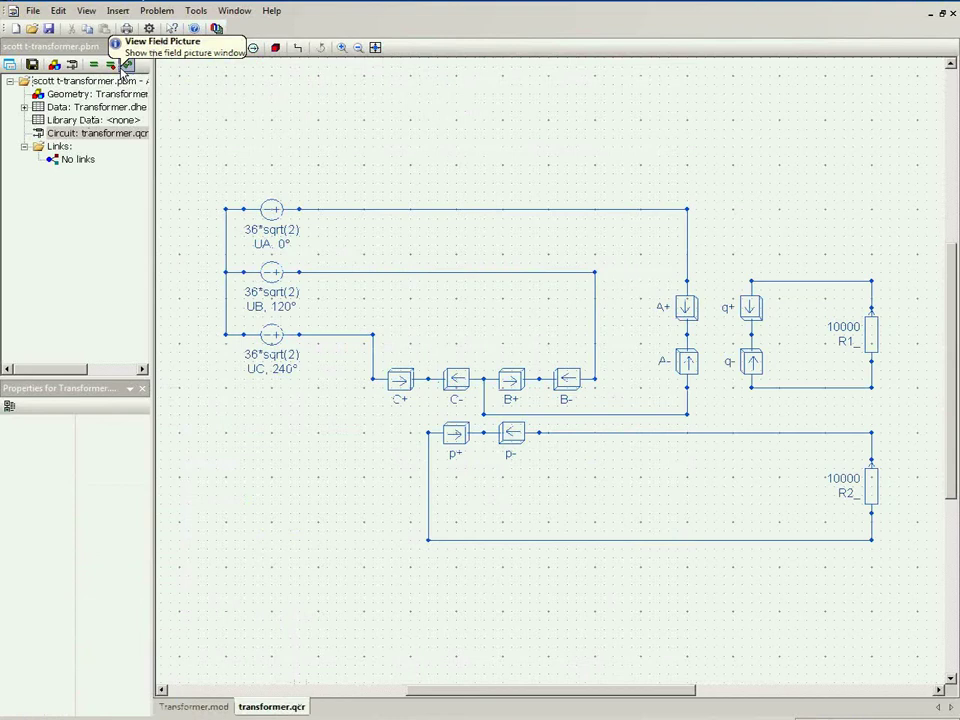
- Show the animated current density field, zoom to the left transformer's coils, and open Field Picture Properties
left_click(125, 66)
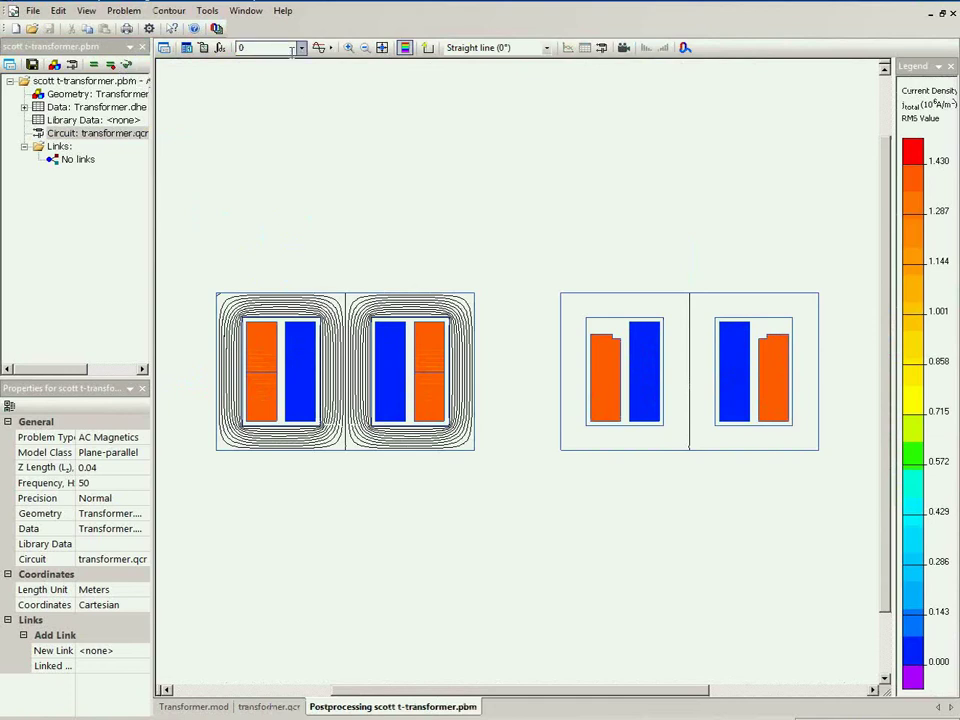
left_click(622, 49)
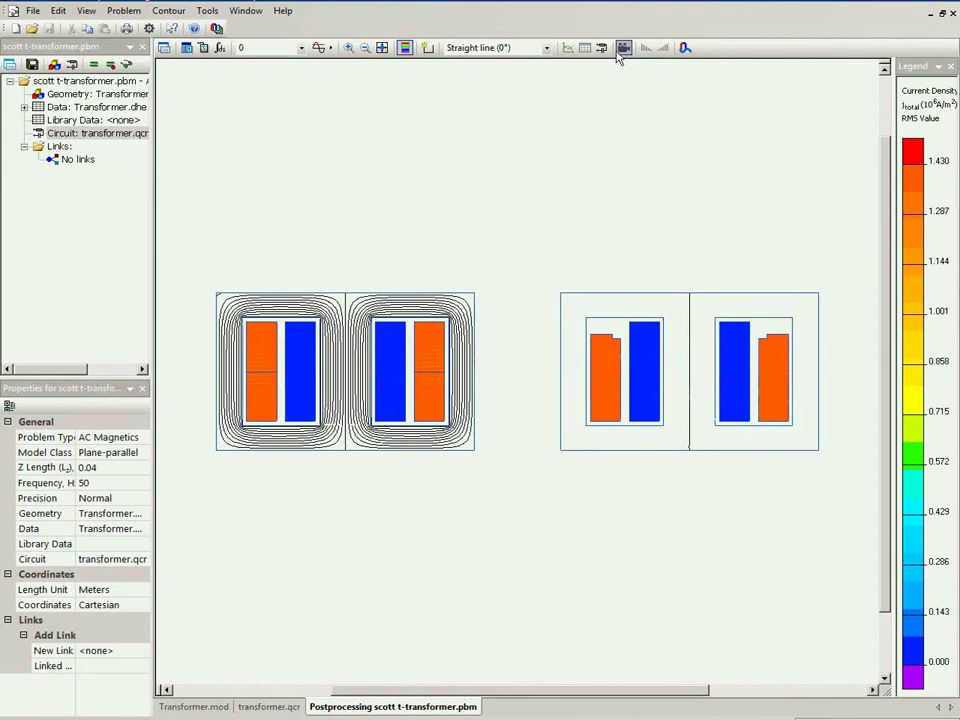
left_click(349, 48)
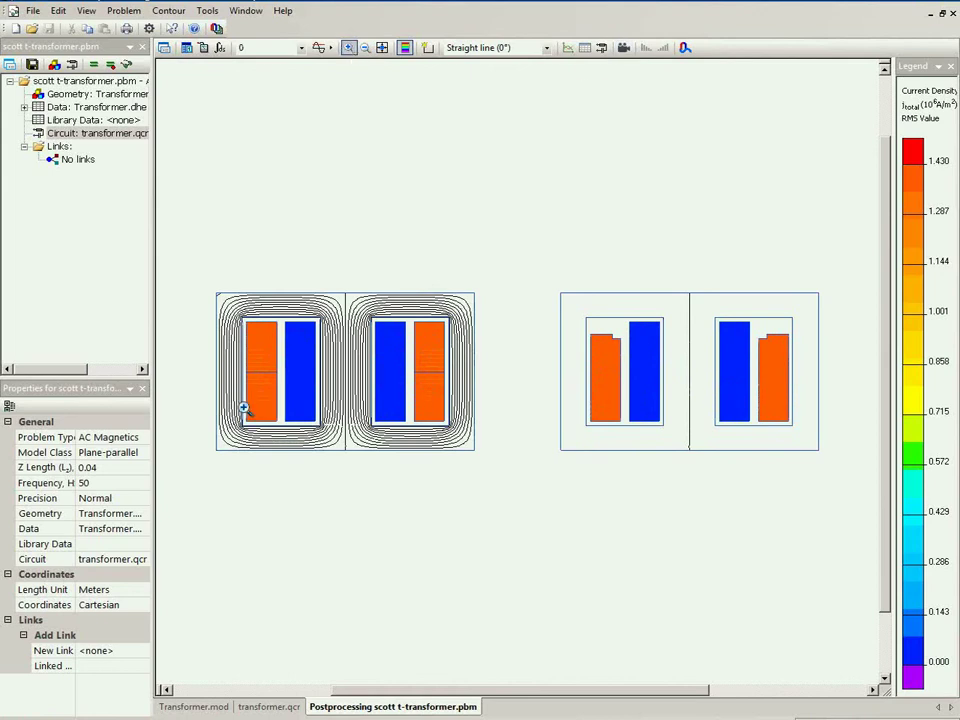
left_click_drag(214, 298, 317, 442)
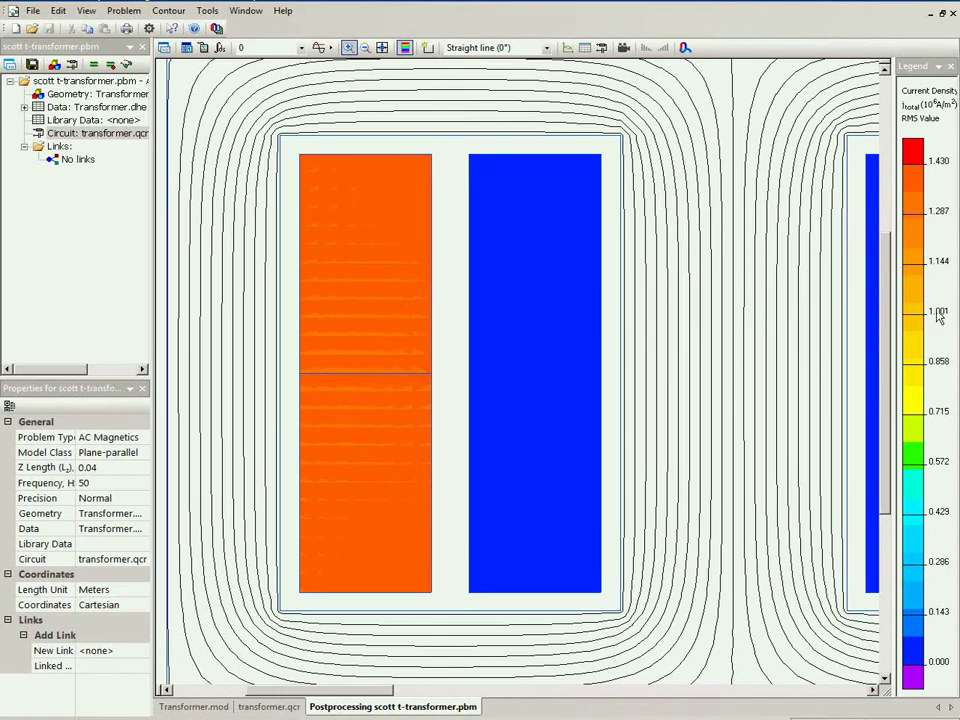
left_click(925, 303)
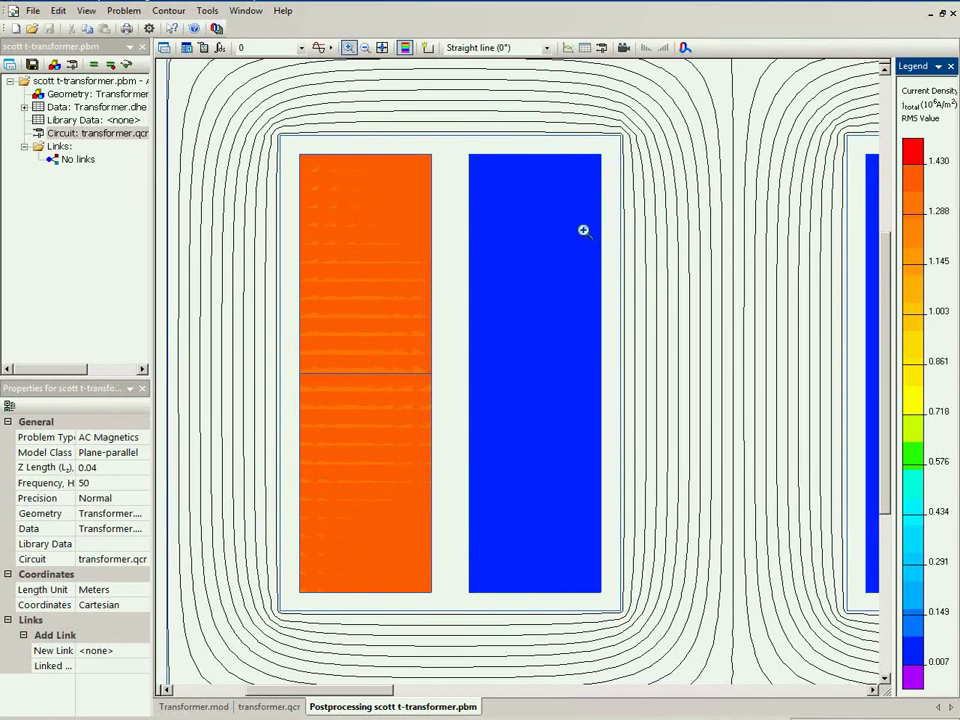
left_click(165, 54)
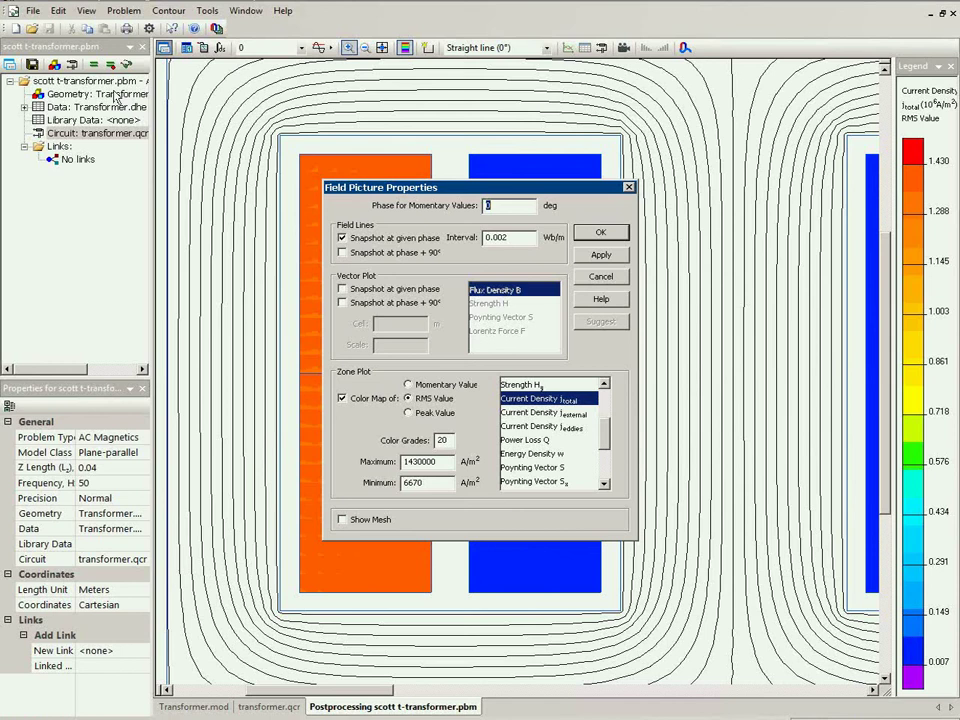
- Switch the zone plot to Lorentz Force F, ranging about 21 to 8010 N/m³
left_click_drag(373, 187, 80, 78)
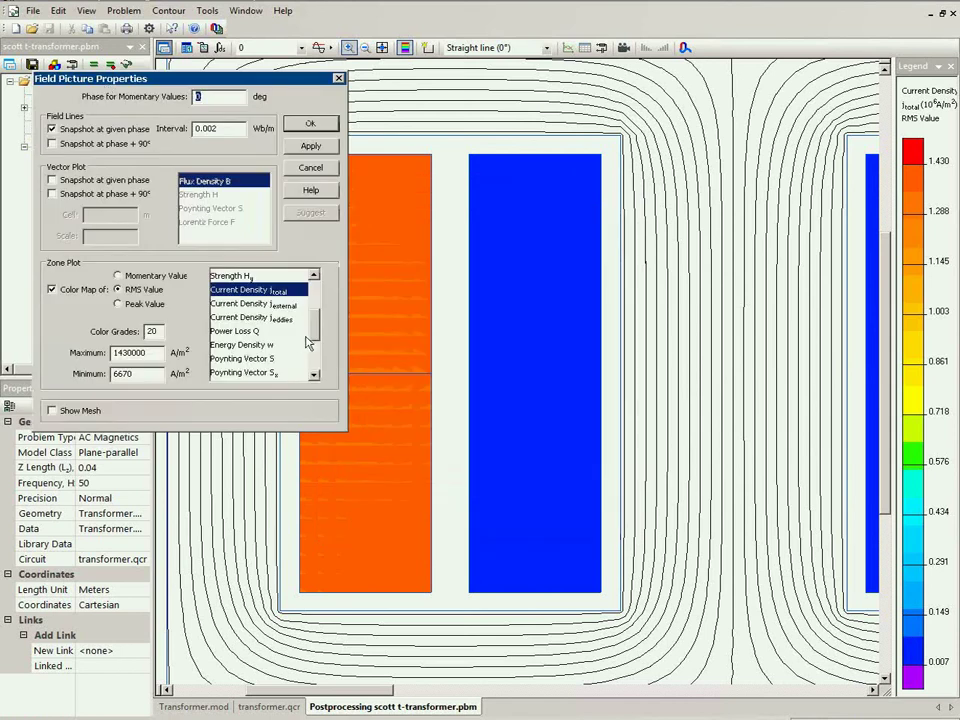
scroll(318, 338, "down", 2)
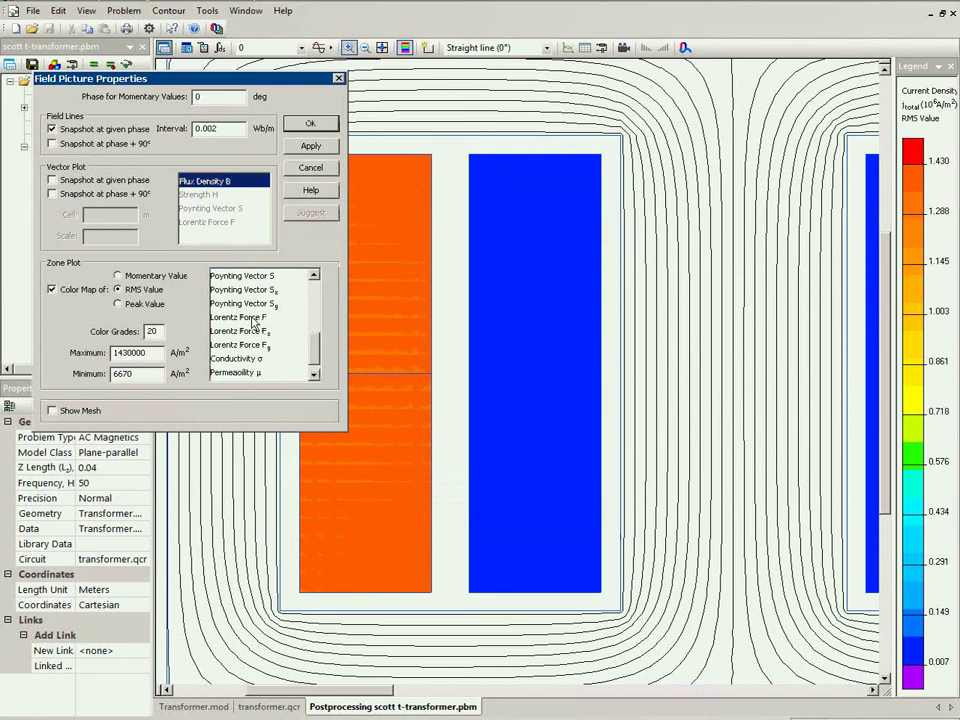
left_click(253, 319)
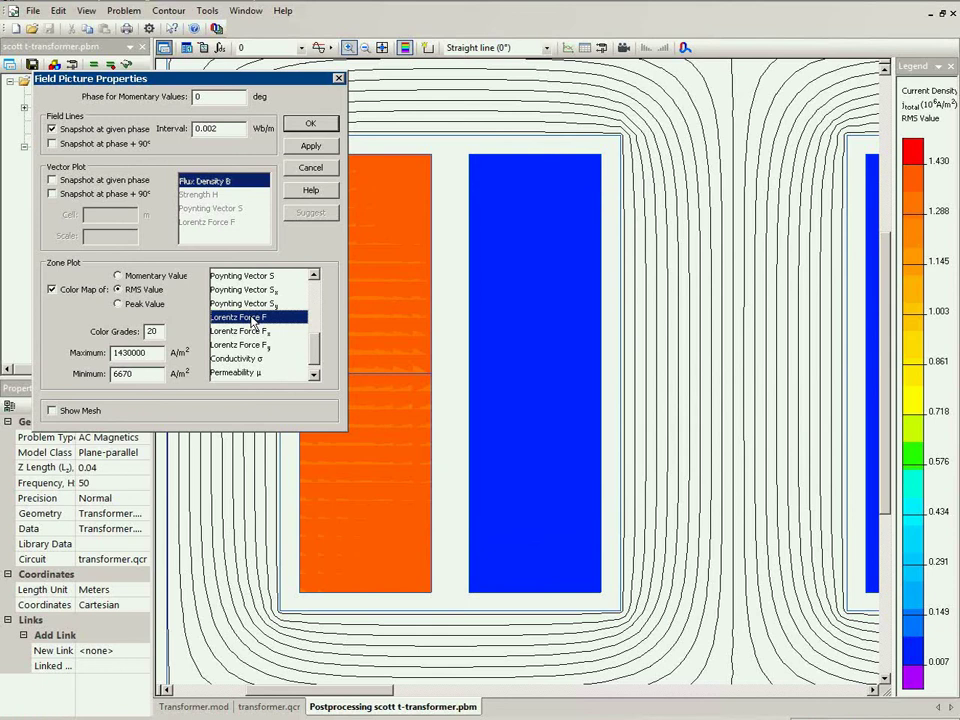
left_click(311, 121)
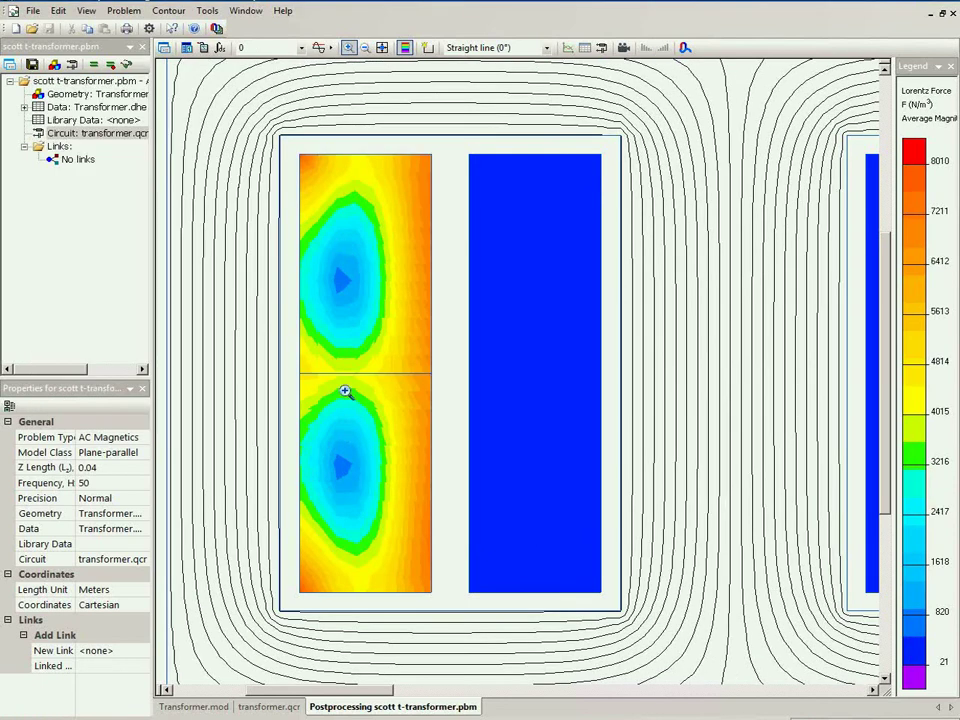
- Glance at the transformer.qcr schematic, return to the Lorentz force plot, and open the Integral Calculator
left_click(268, 707)
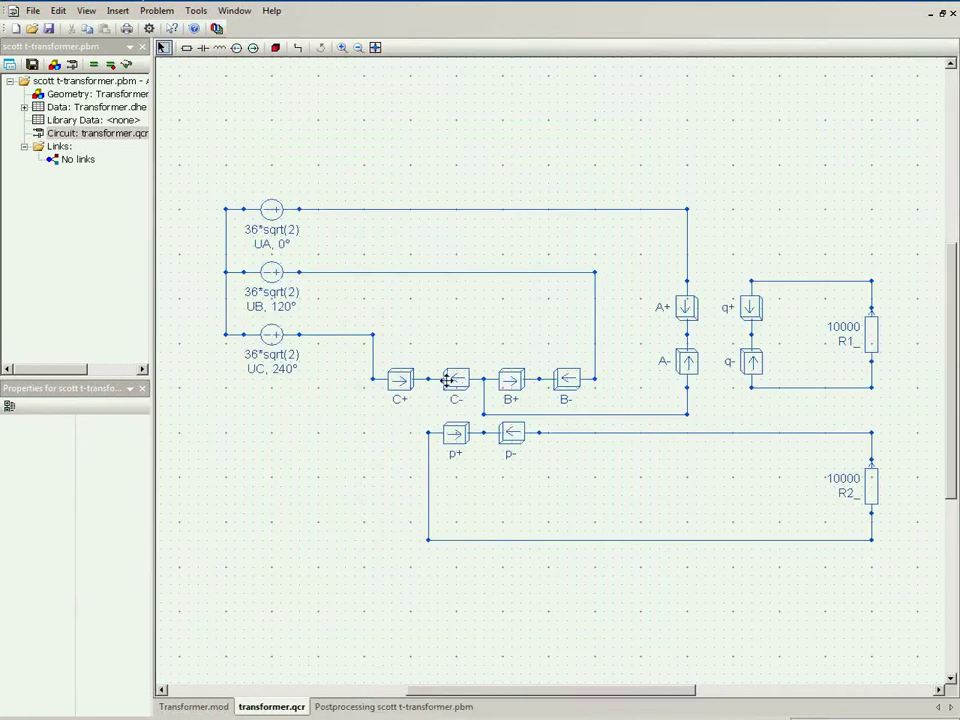
left_click(350, 707)
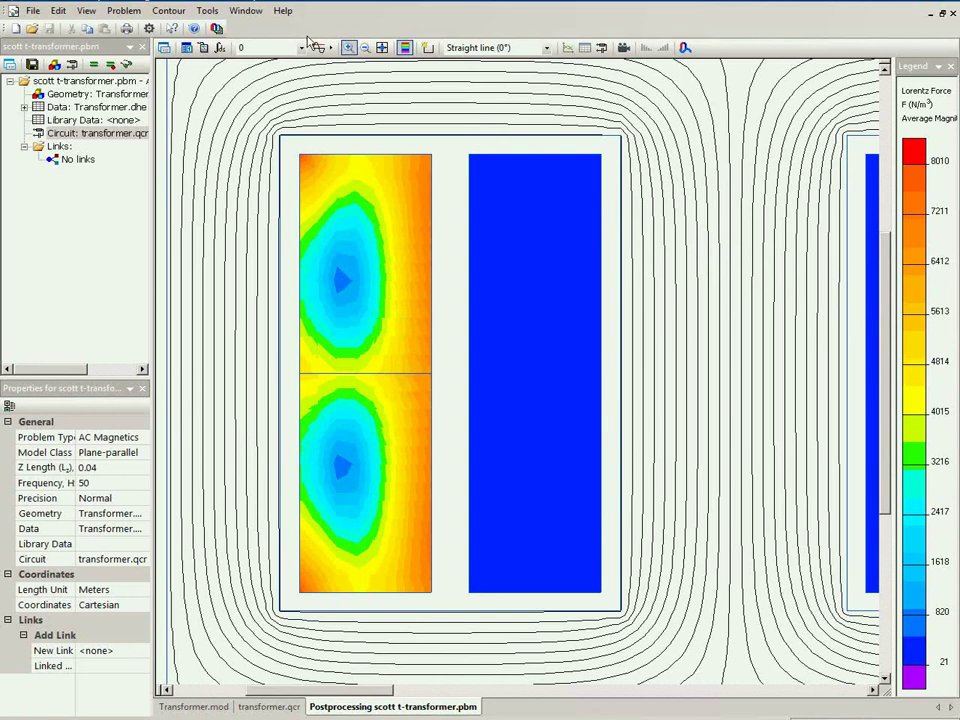
left_click(428, 48)
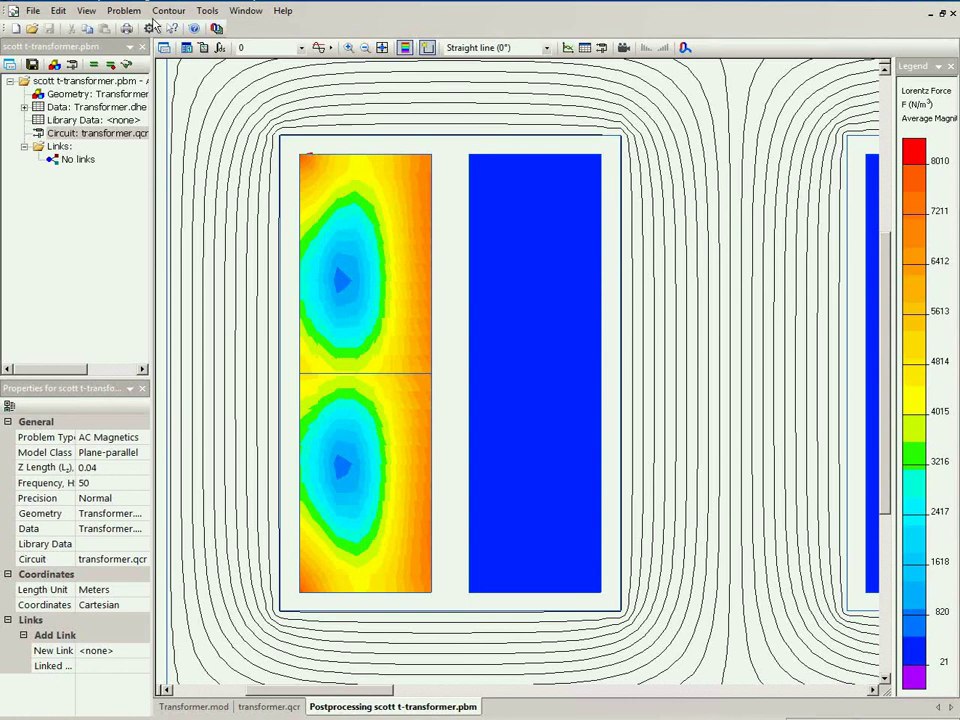
left_click(160, 12)
- Select the upper orange coil block and compute its integral Lorentz force: 0.0002649 N at -53.54°
left_click(210, 120)
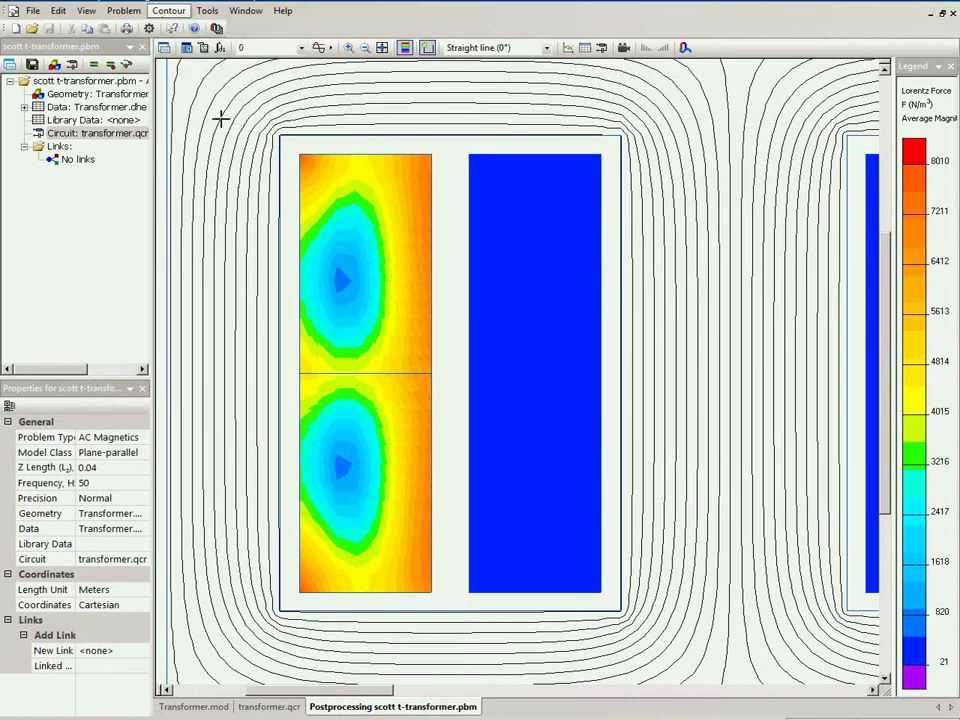
left_click(309, 152)
left_click(309, 163)
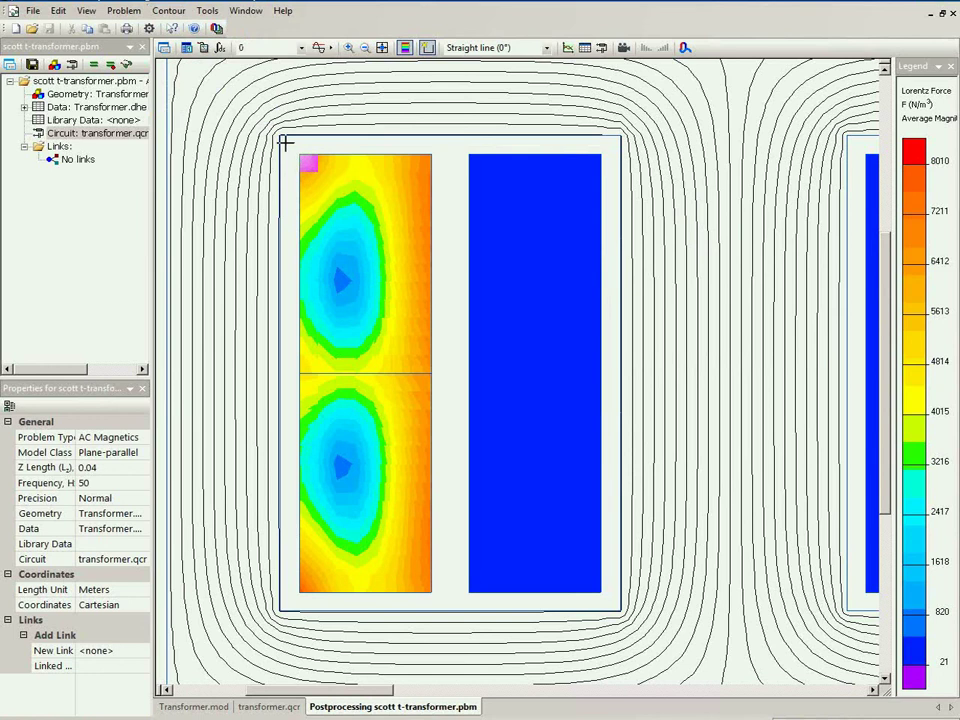
left_click(164, 47)
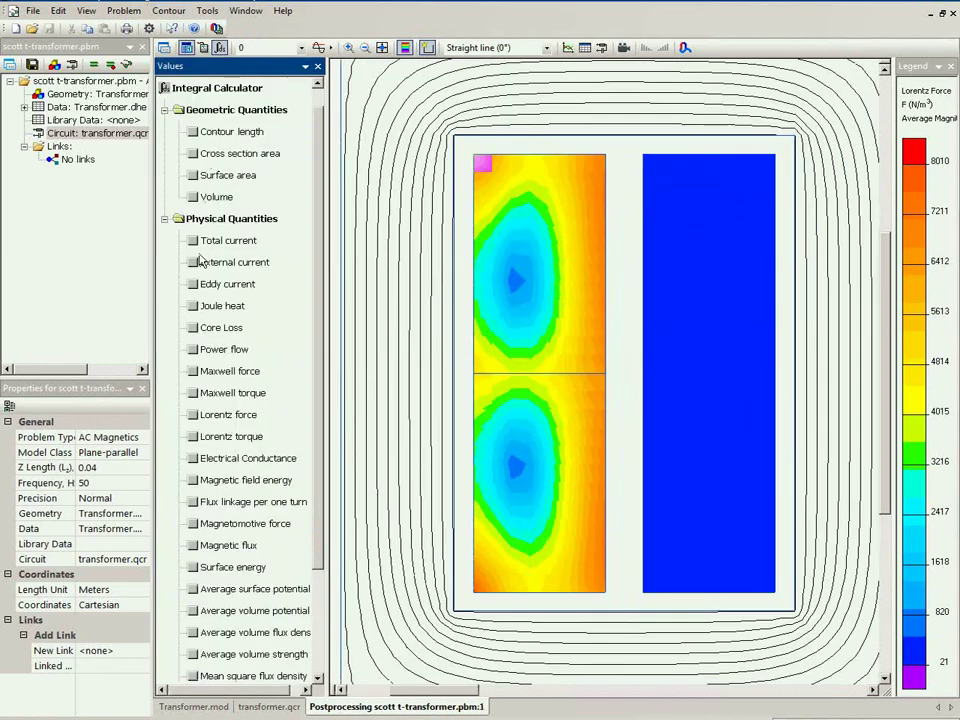
left_click(195, 416)
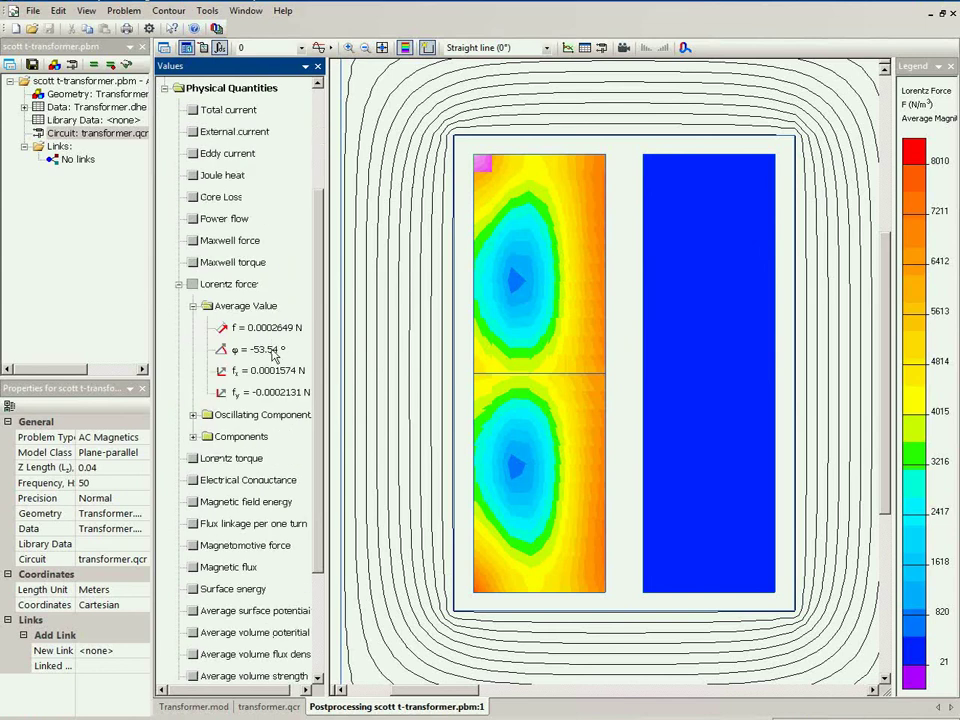
- Show the solved circuit, zoom into the R1_ resistor loop, and select resistor R1_
left_click(604, 48)
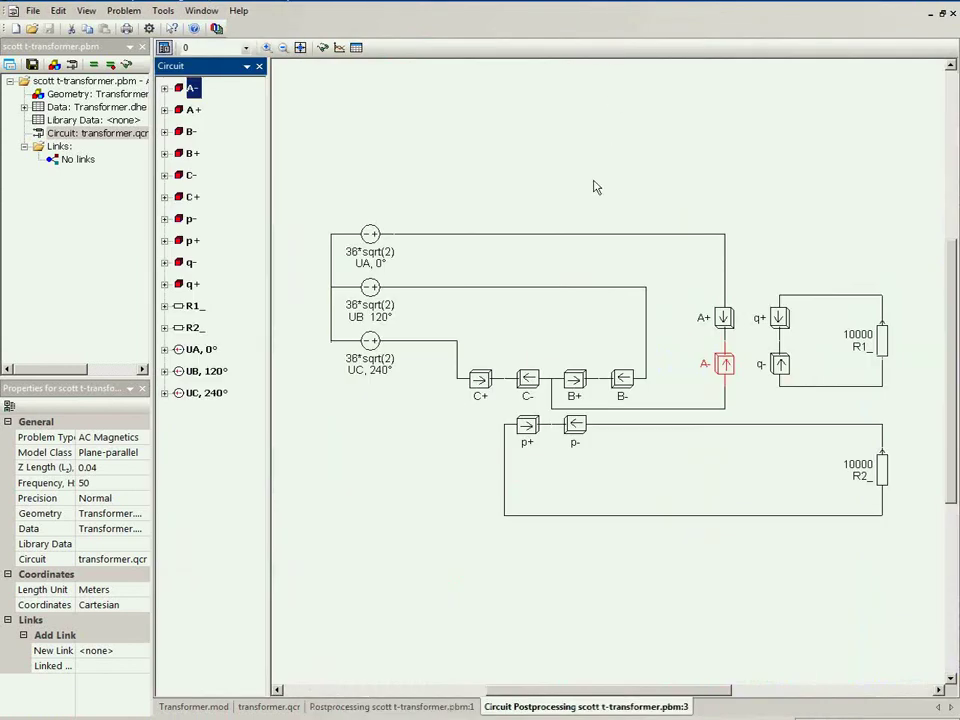
left_click(266, 47)
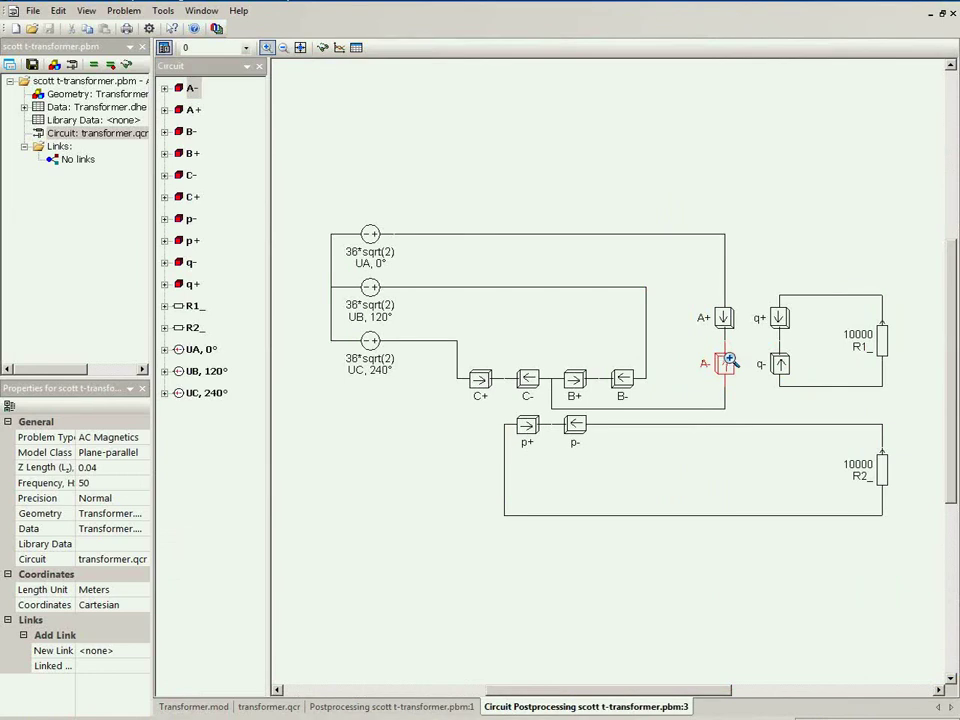
left_click_drag(743, 271, 900, 418)
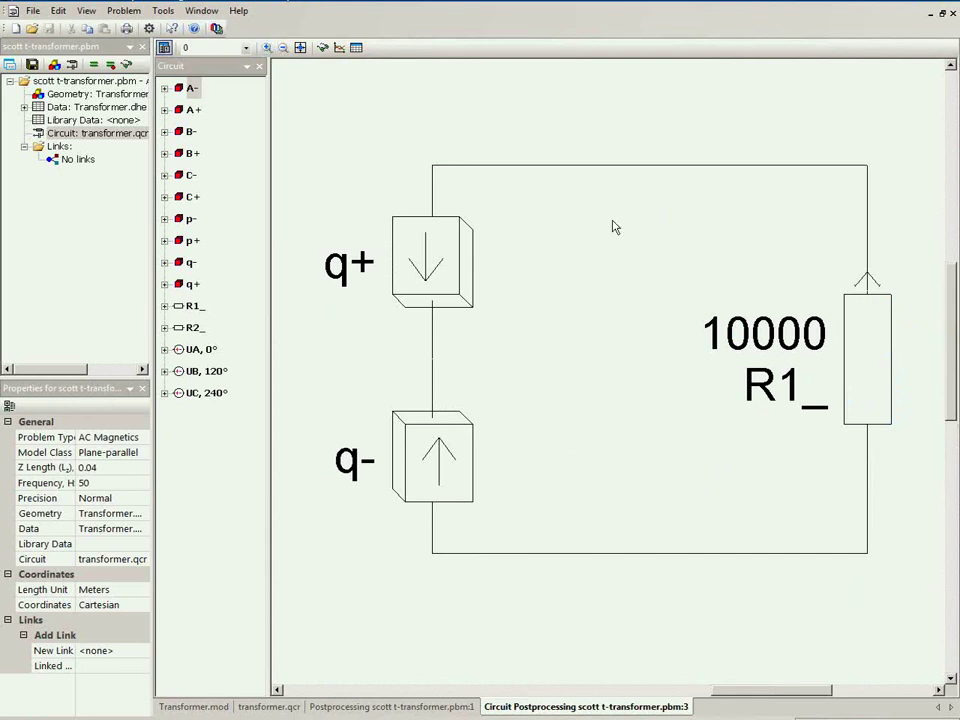
mouse_move(855, 265)
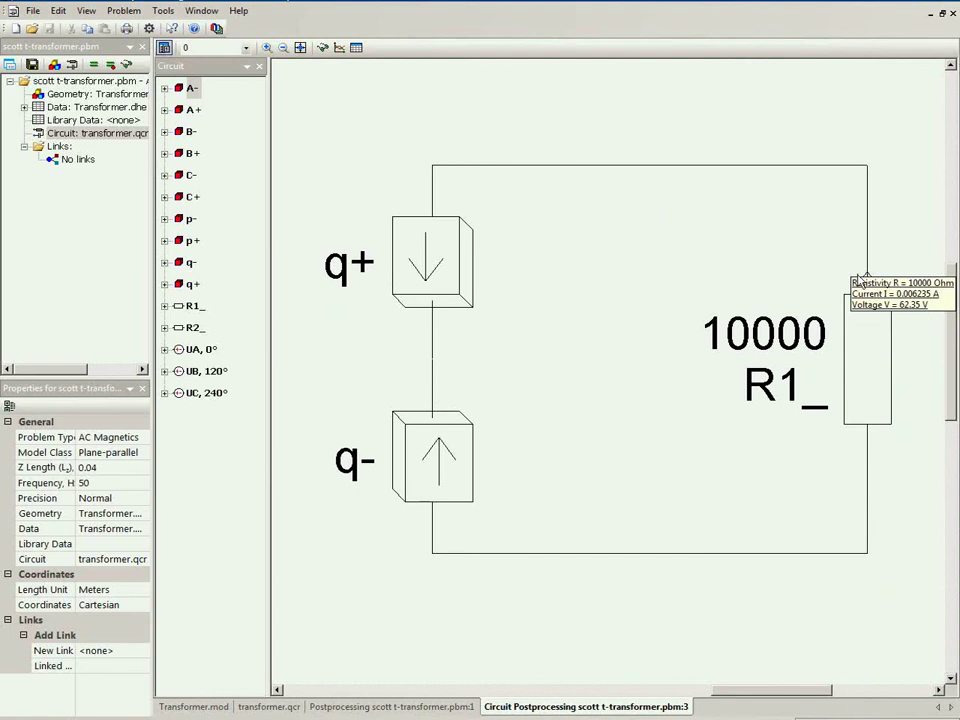
left_click(852, 320)
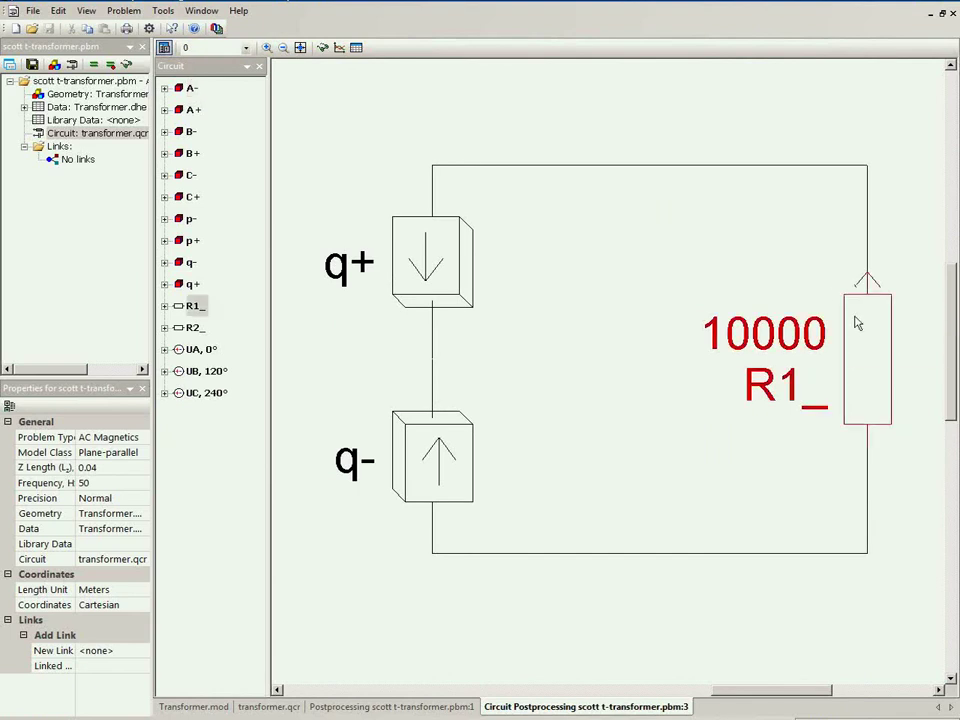
- Expand R1_ in the Circuit tree to show 10000 Ohm, 0.006235 A and 62.35 V
left_click(165, 306)
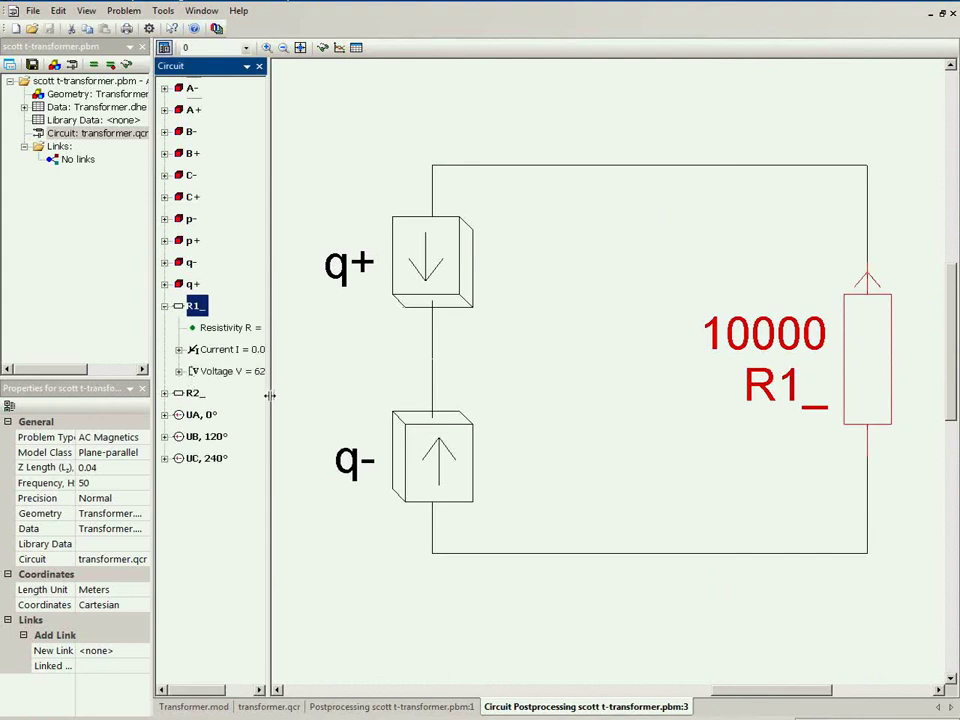
left_click_drag(270, 393, 311, 390)
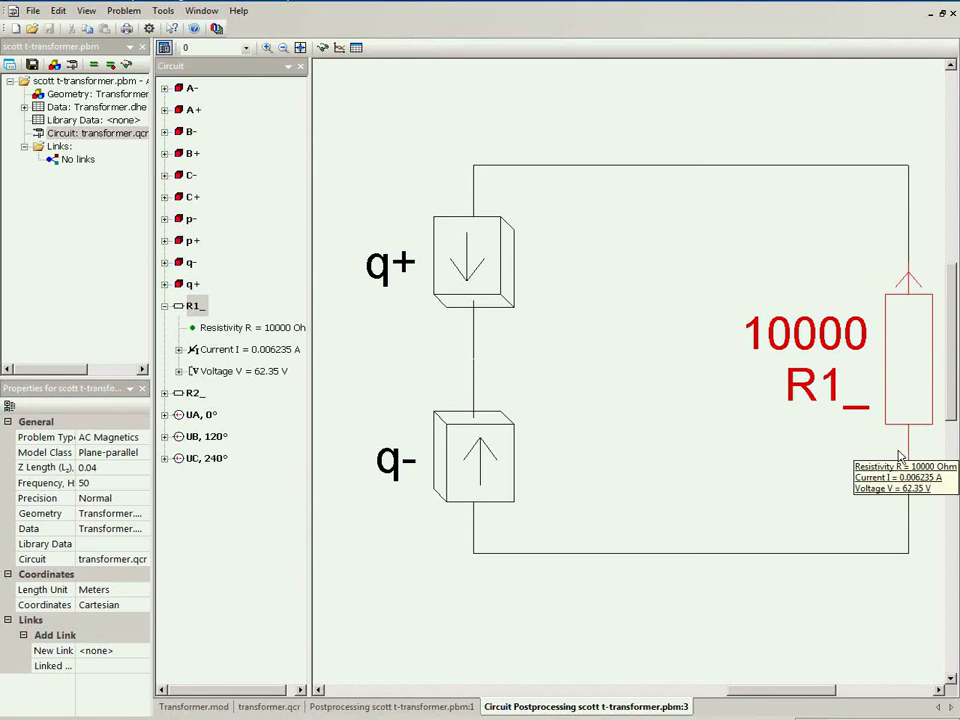
mouse_move(910, 468)
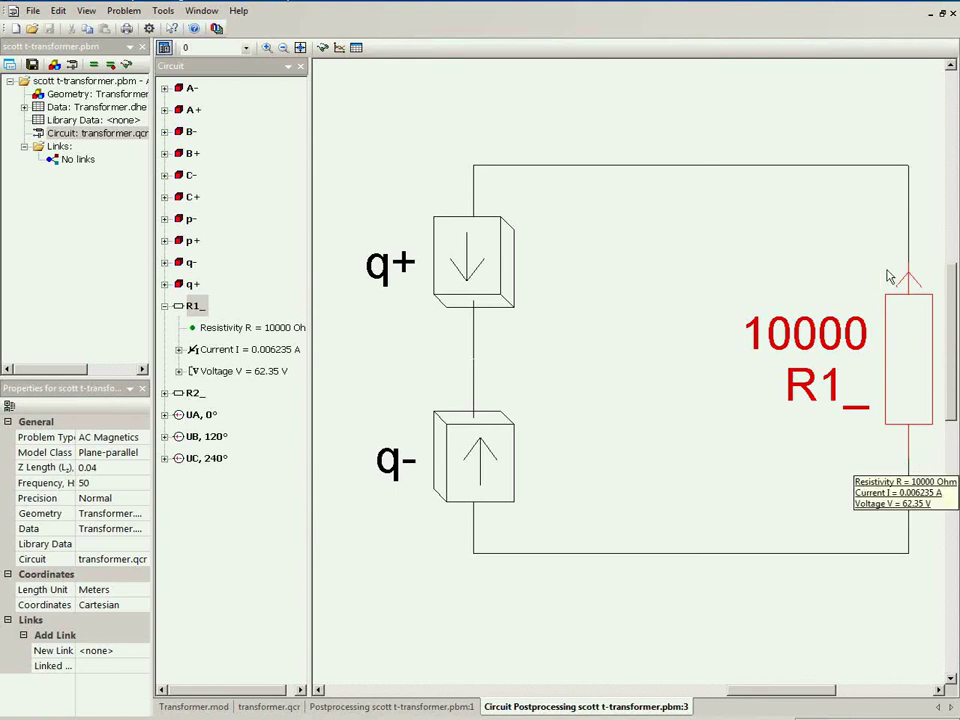
left_click(278, 349)
mouse_move(915, 396)
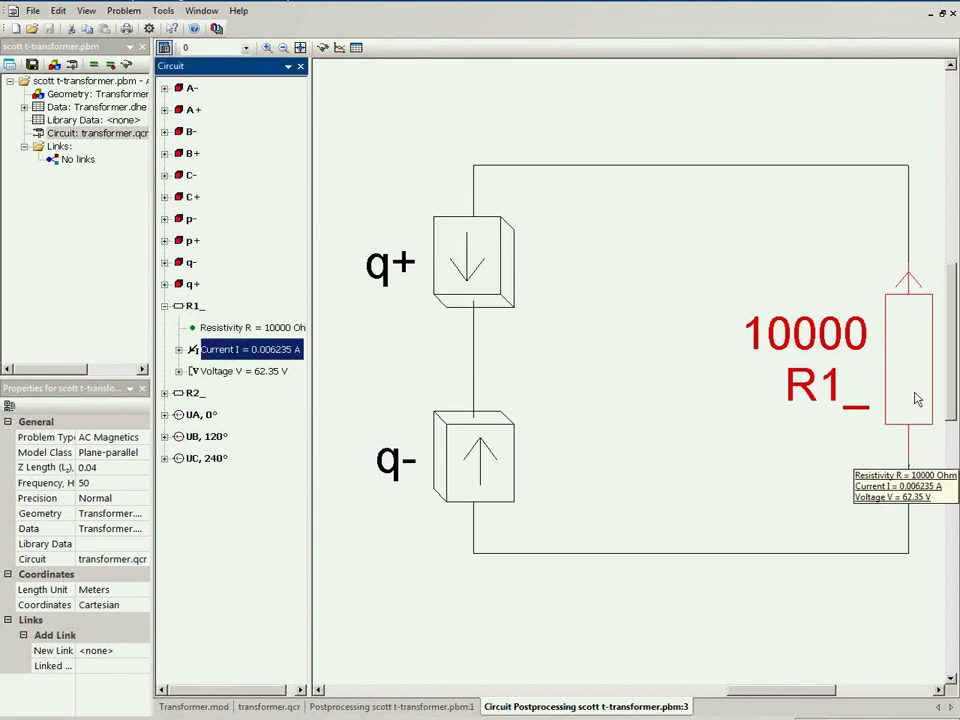